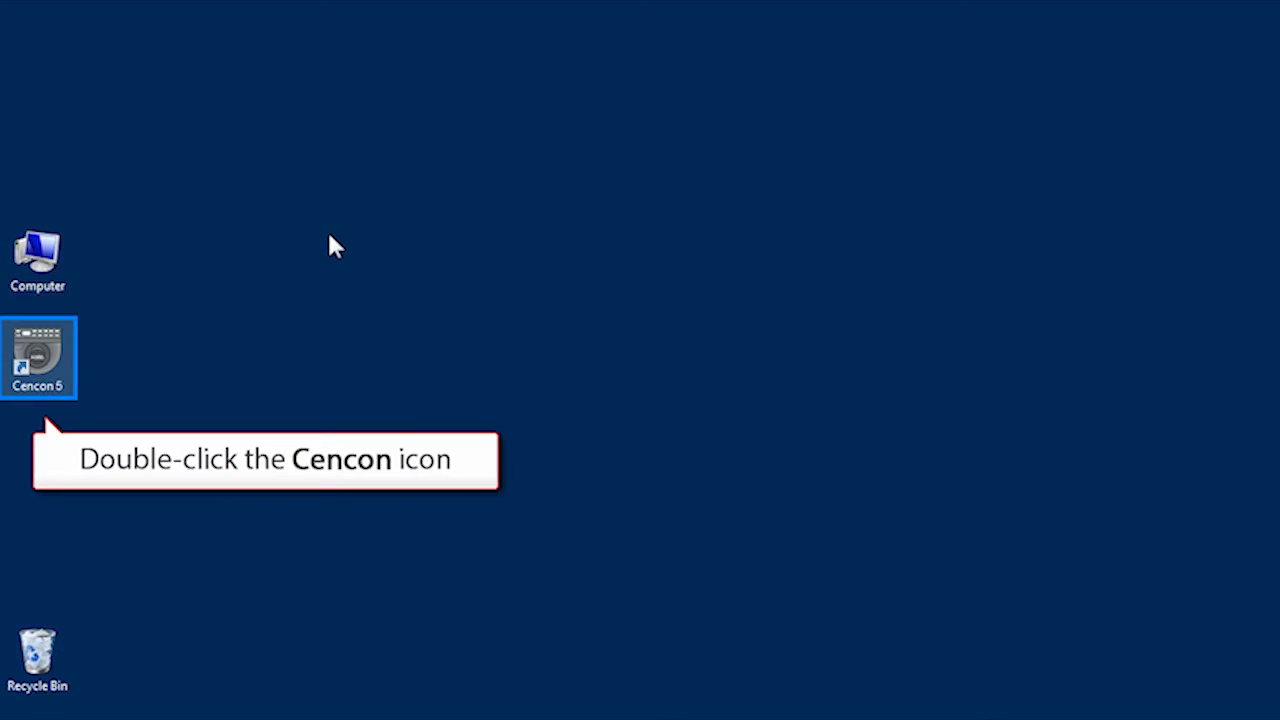
Step: Launch Cencon and connect its database settings to the Cencon5 machine ODBC data source with a trusted SQL Server login
double_click(44, 350)
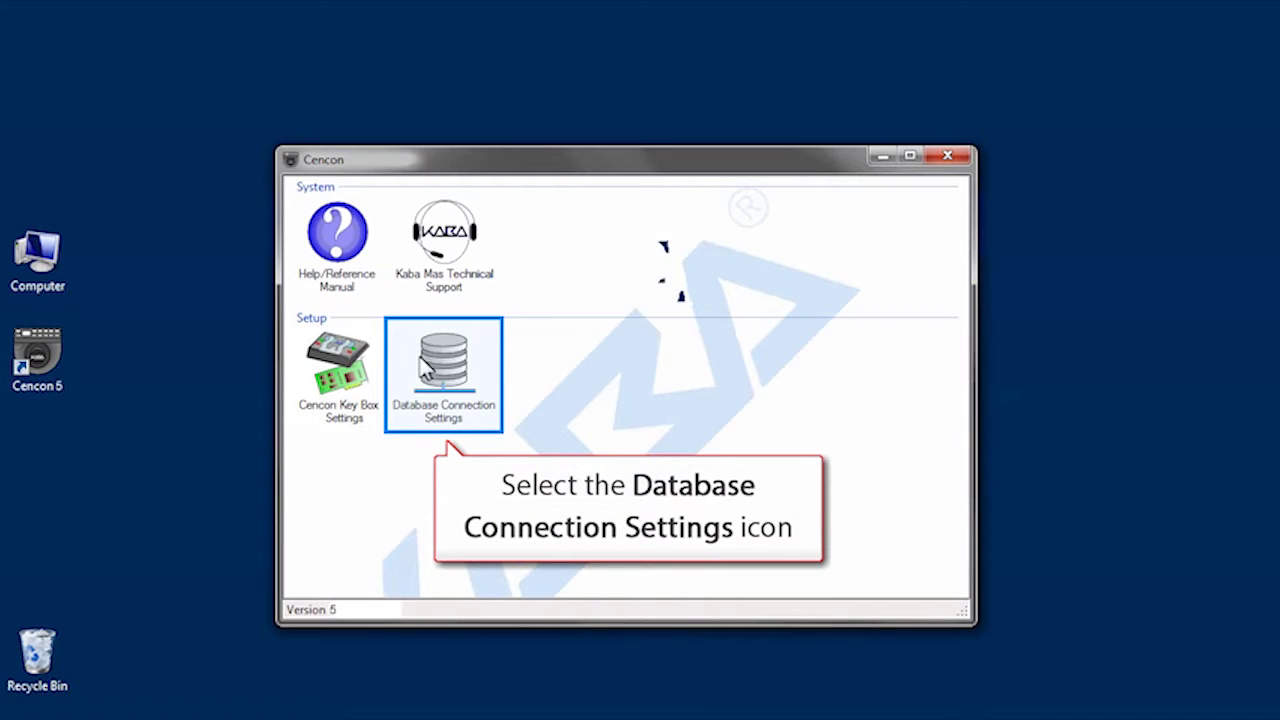
left_click(449, 366)
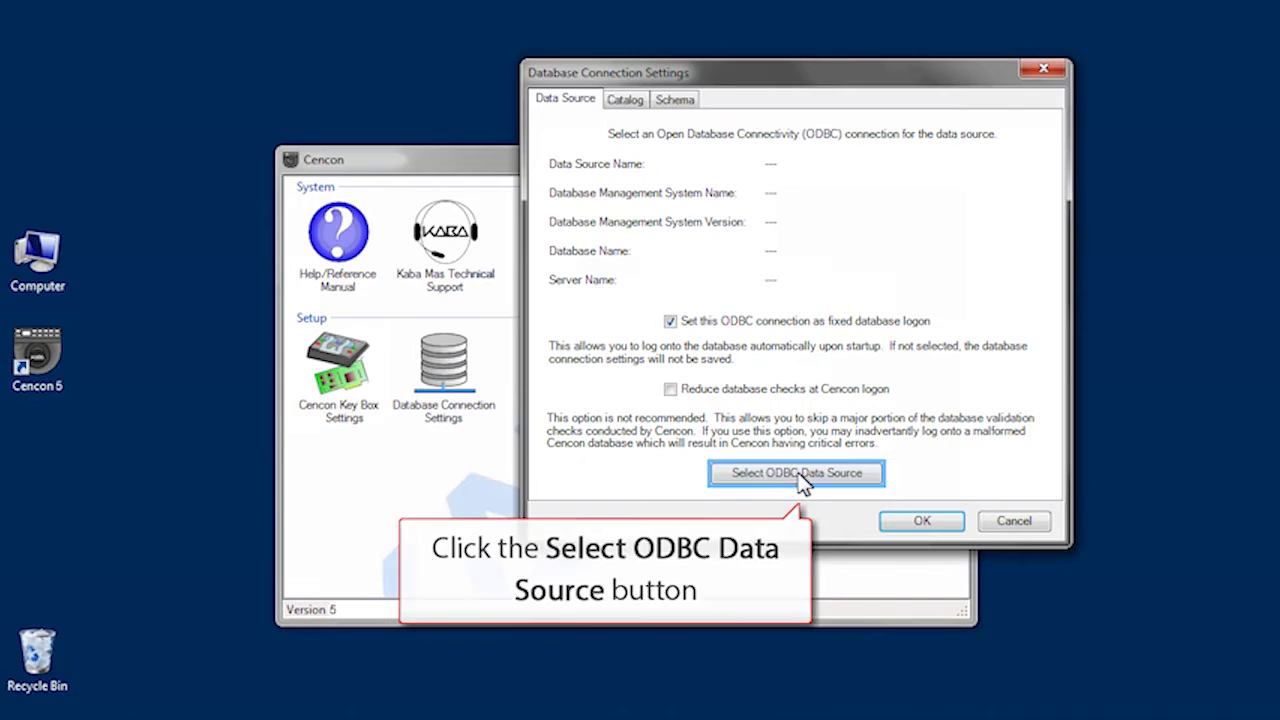
left_click(801, 480)
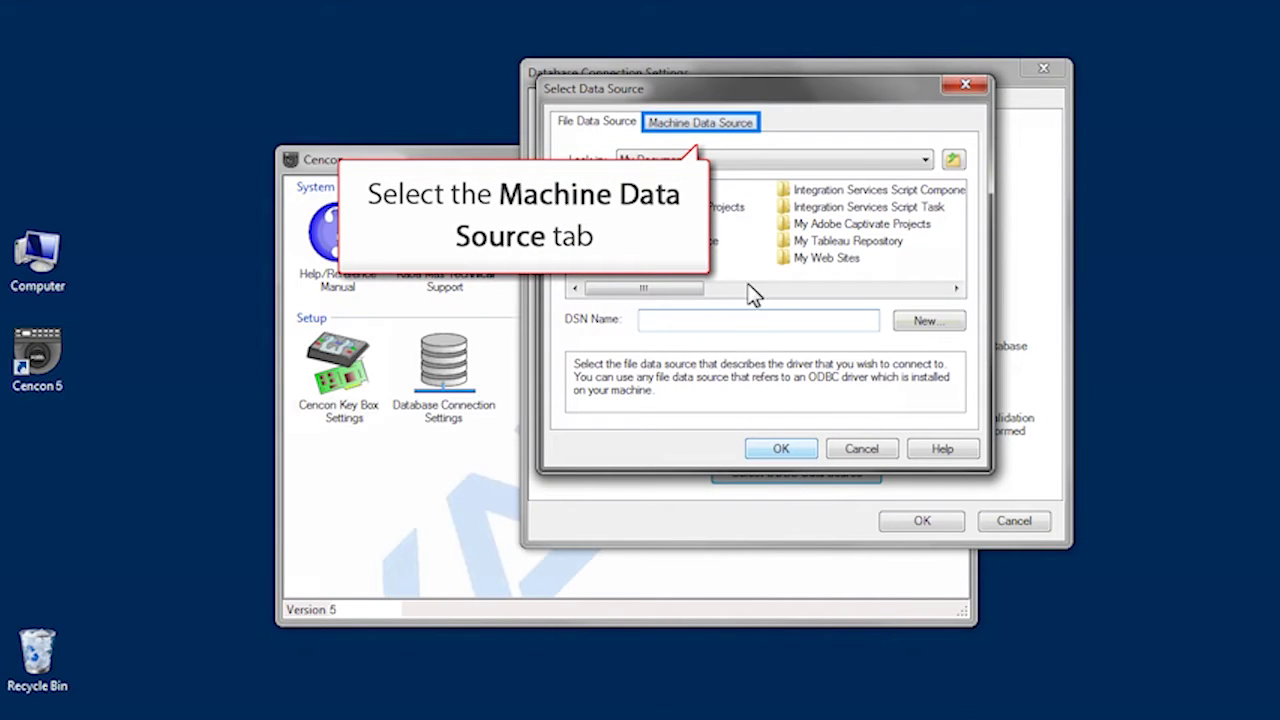
left_click(745, 128)
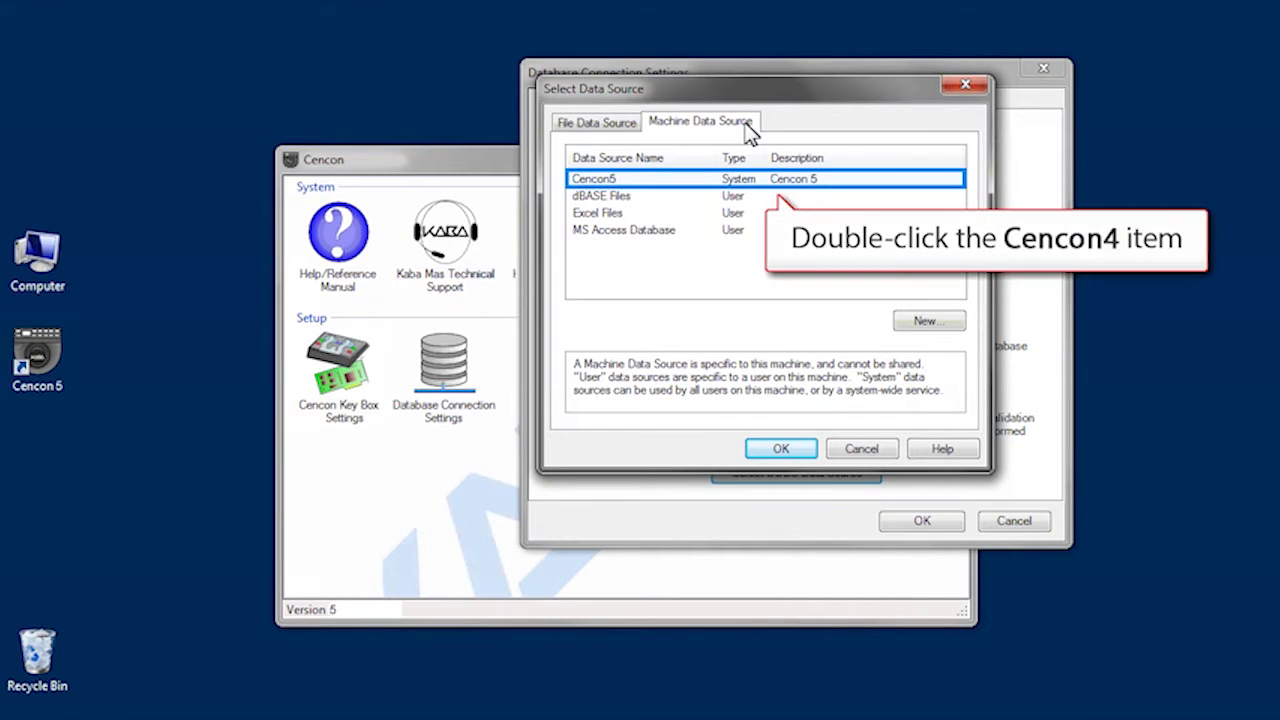
double_click(637, 180)
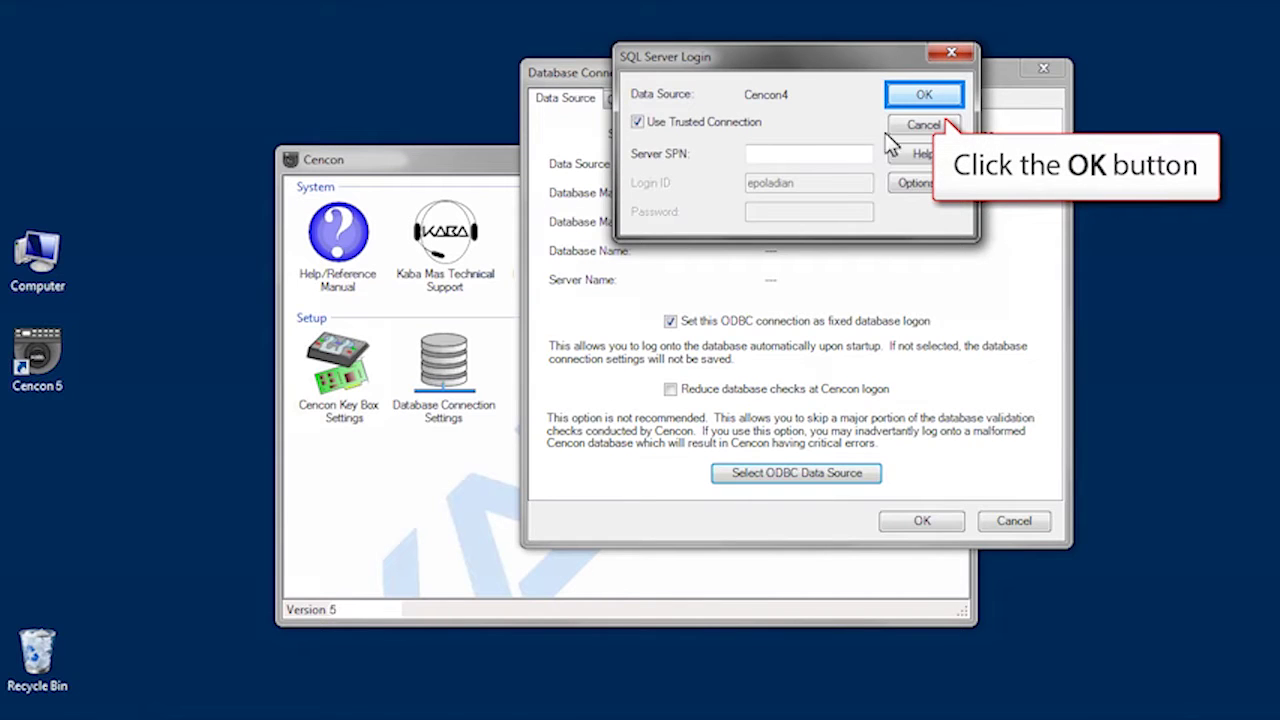
left_click(914, 95)
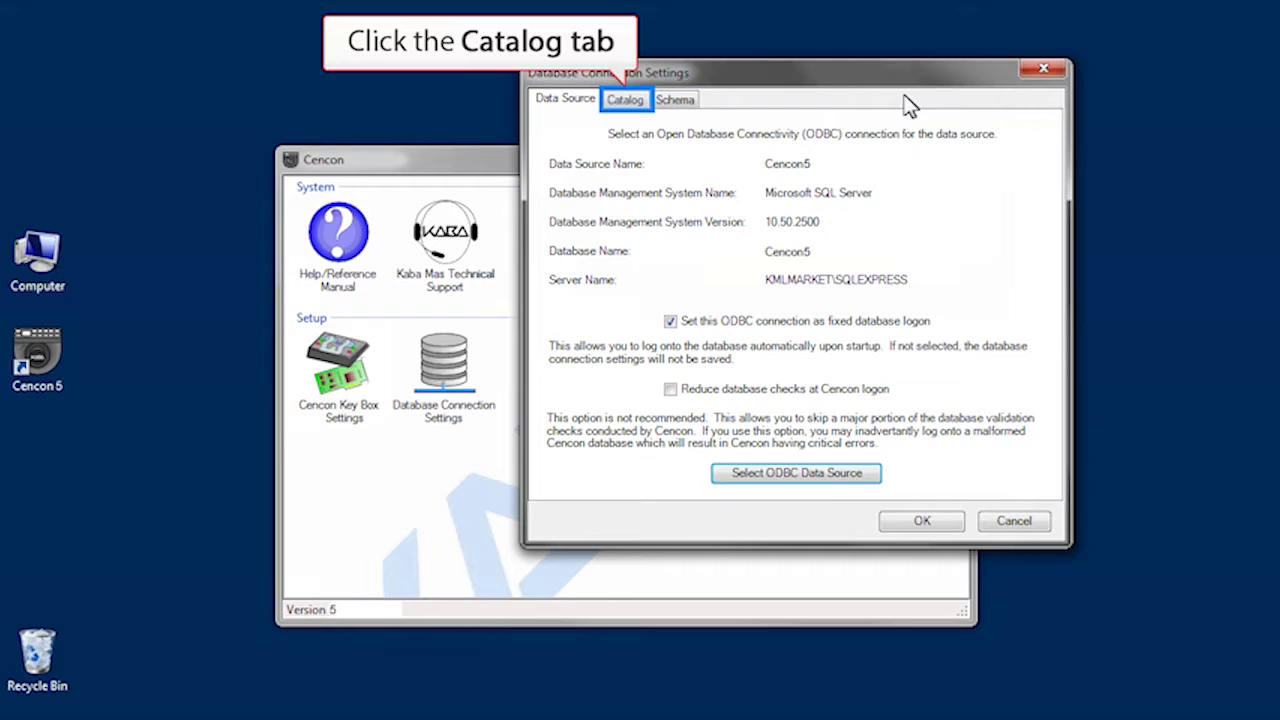
Step: Review the Catalog and Schema options, keeping the default dbo schema, and save the connection settings
left_click(627, 100)
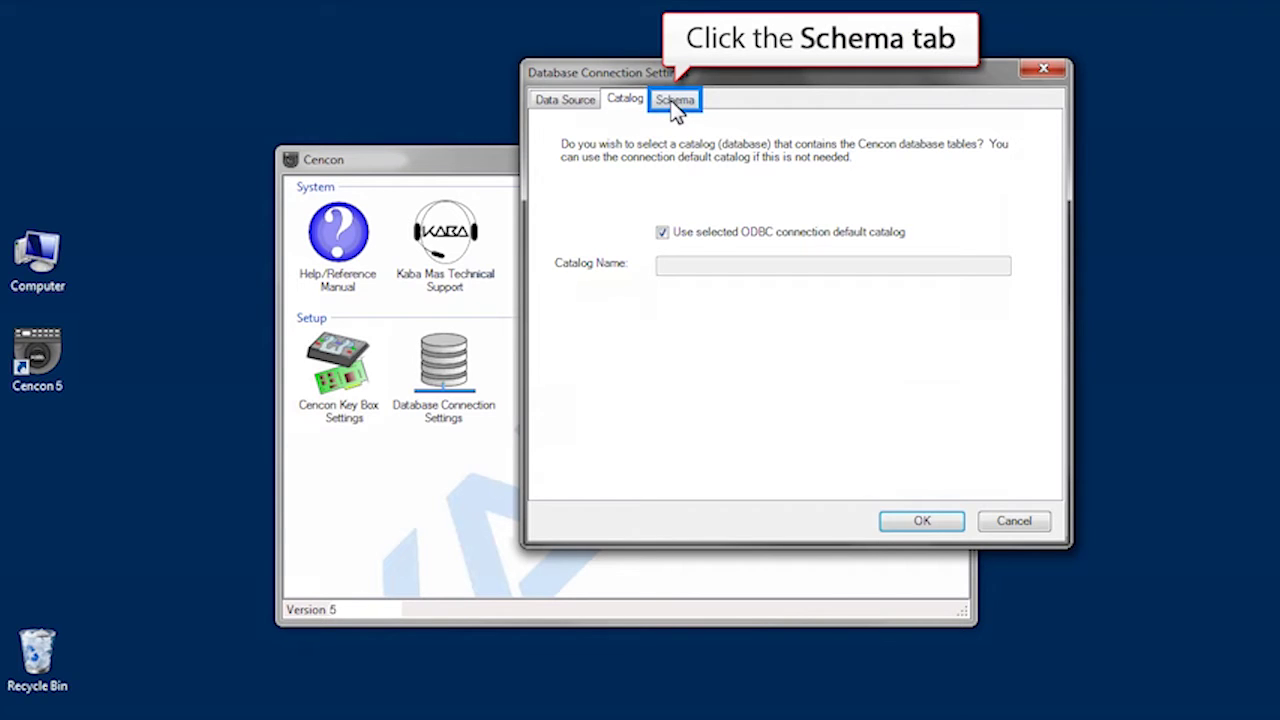
left_click(677, 101)
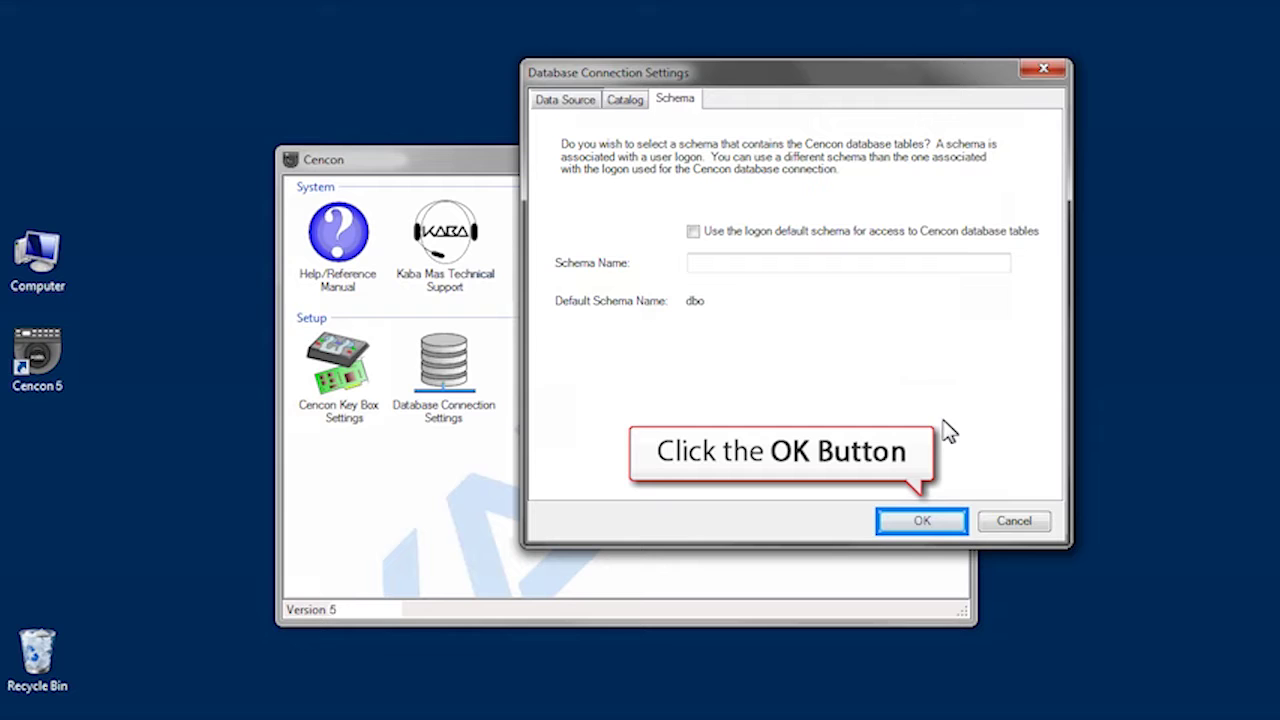
left_click(949, 527)
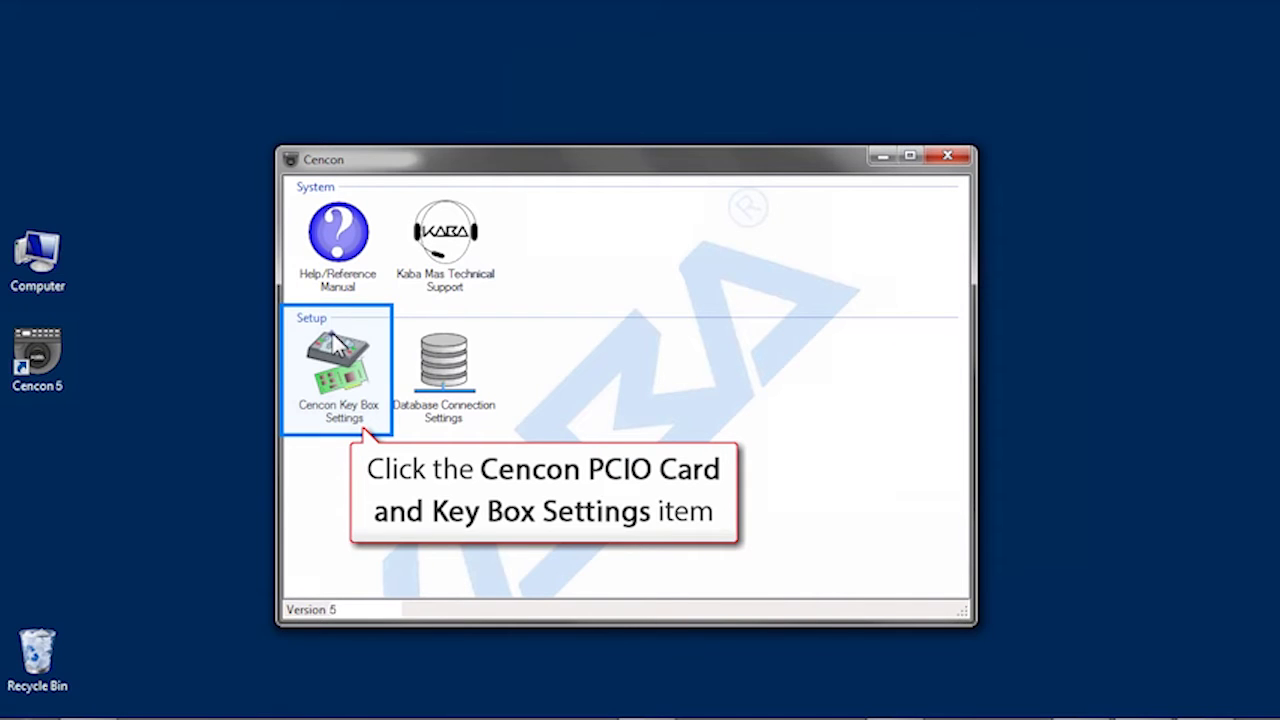
Step: Set the USB key box's four-digit Company ID and read its install key
left_click(338, 346)
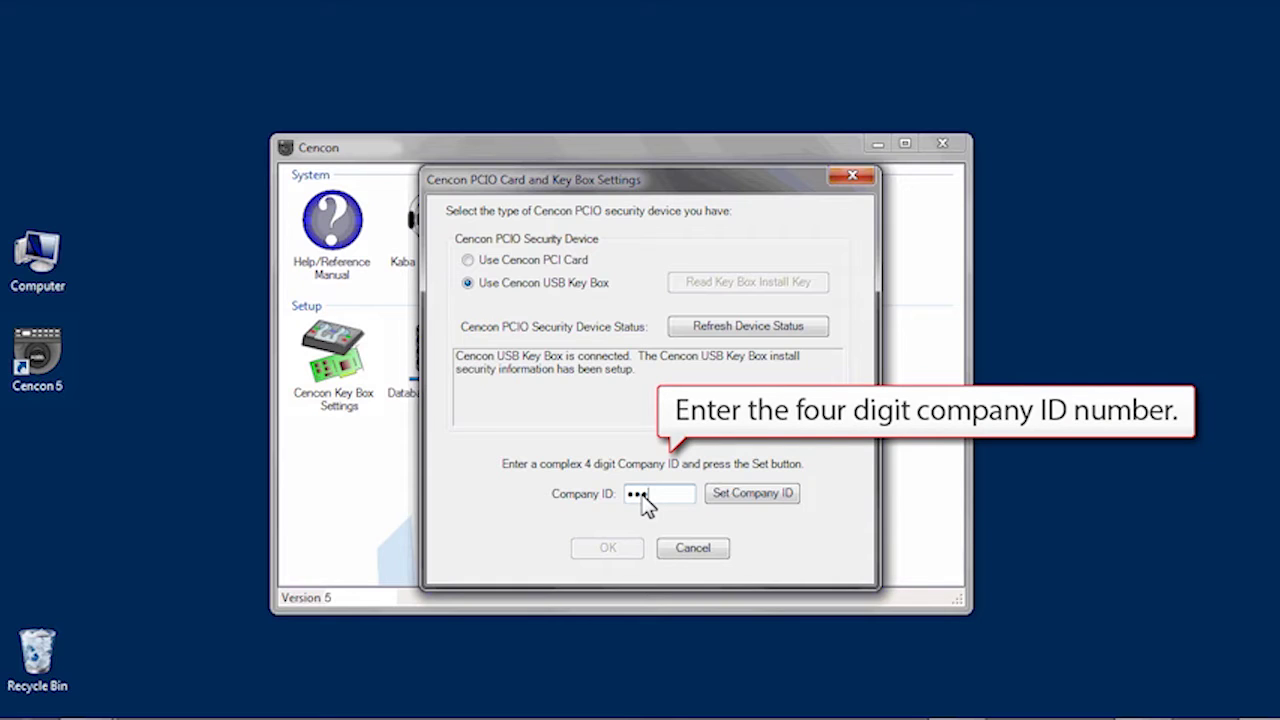
type("4")
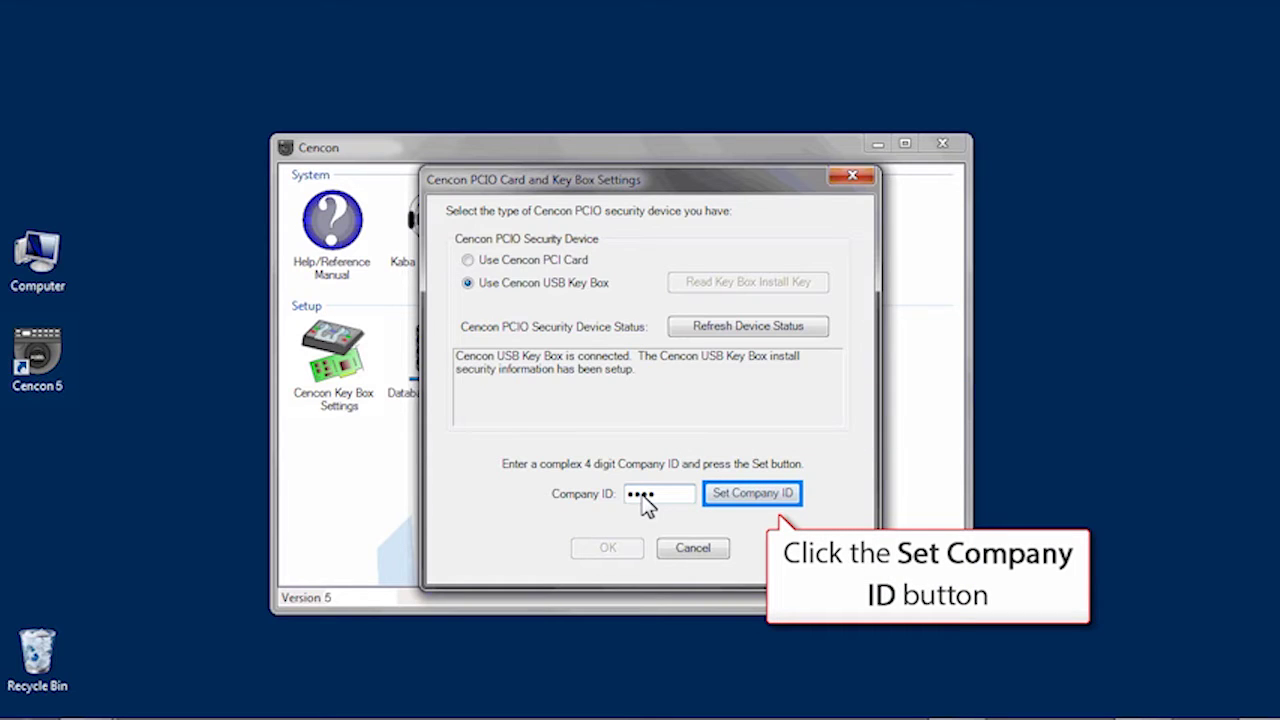
left_click(735, 496)
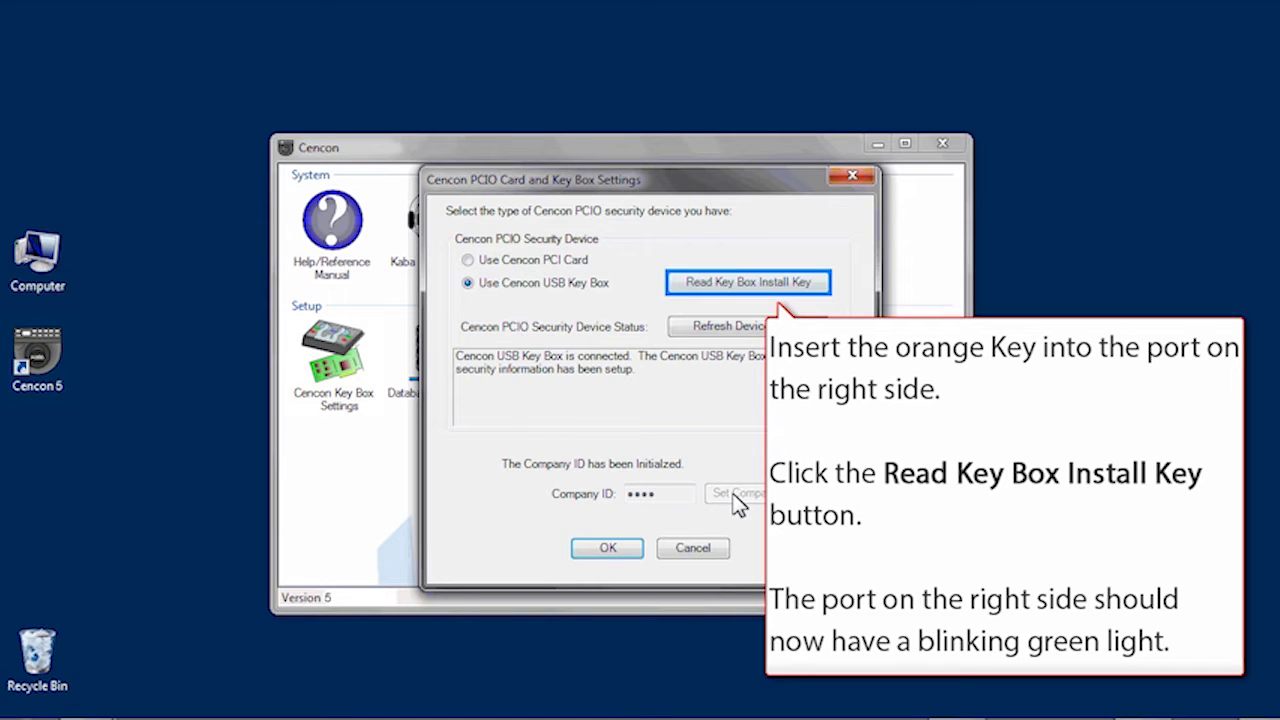
left_click(720, 288)
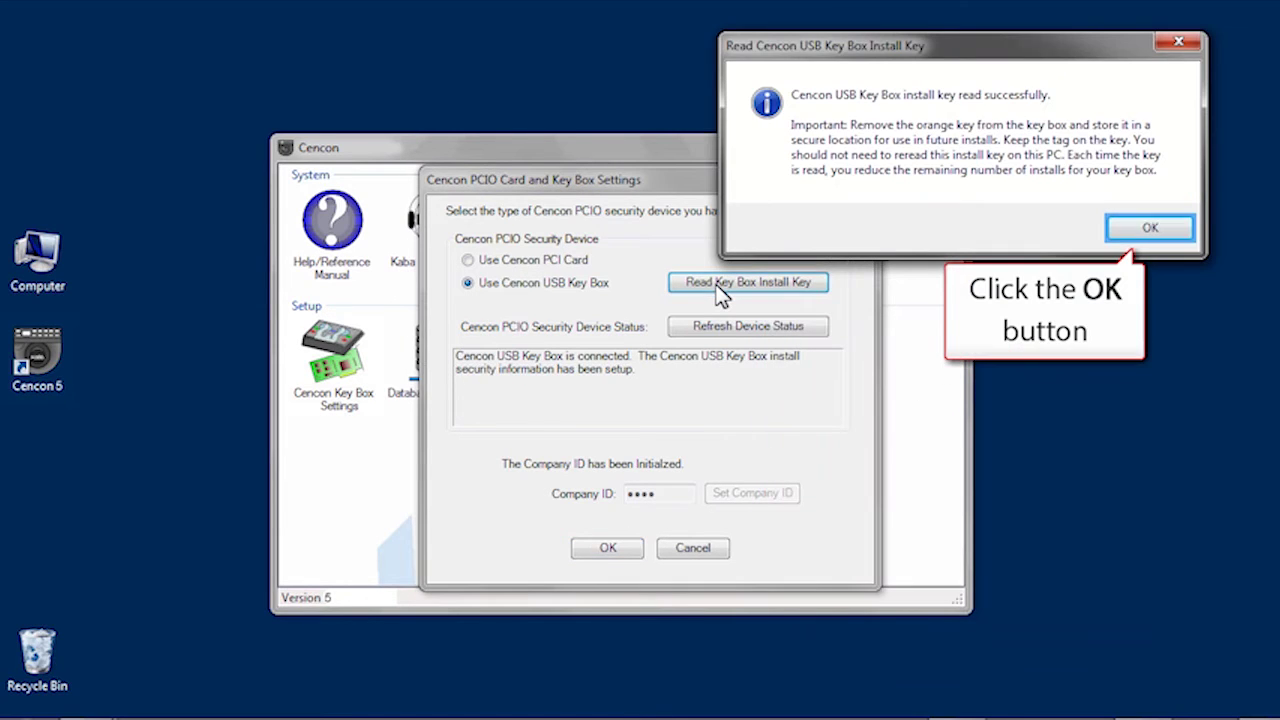
left_click(1135, 229)
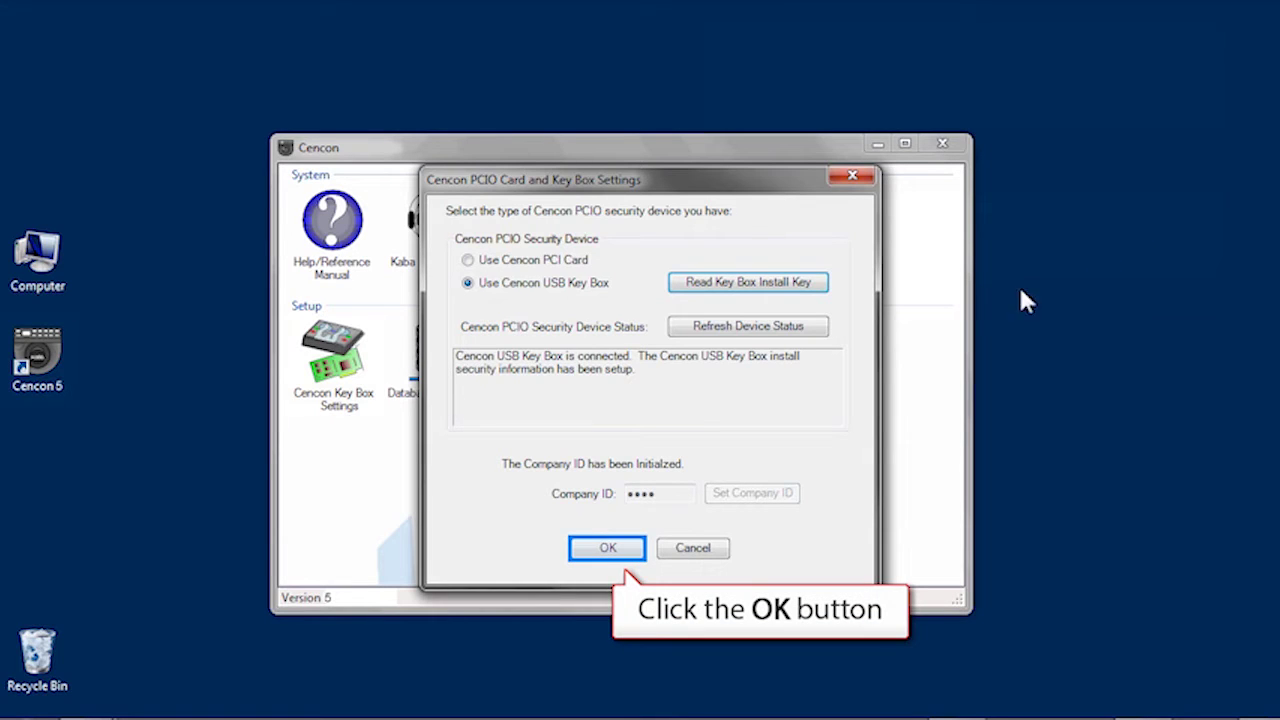
Step: Save the key box settings and advance the Create First Cencon Logon wizard past region setup to Setup First User
left_click(592, 548)
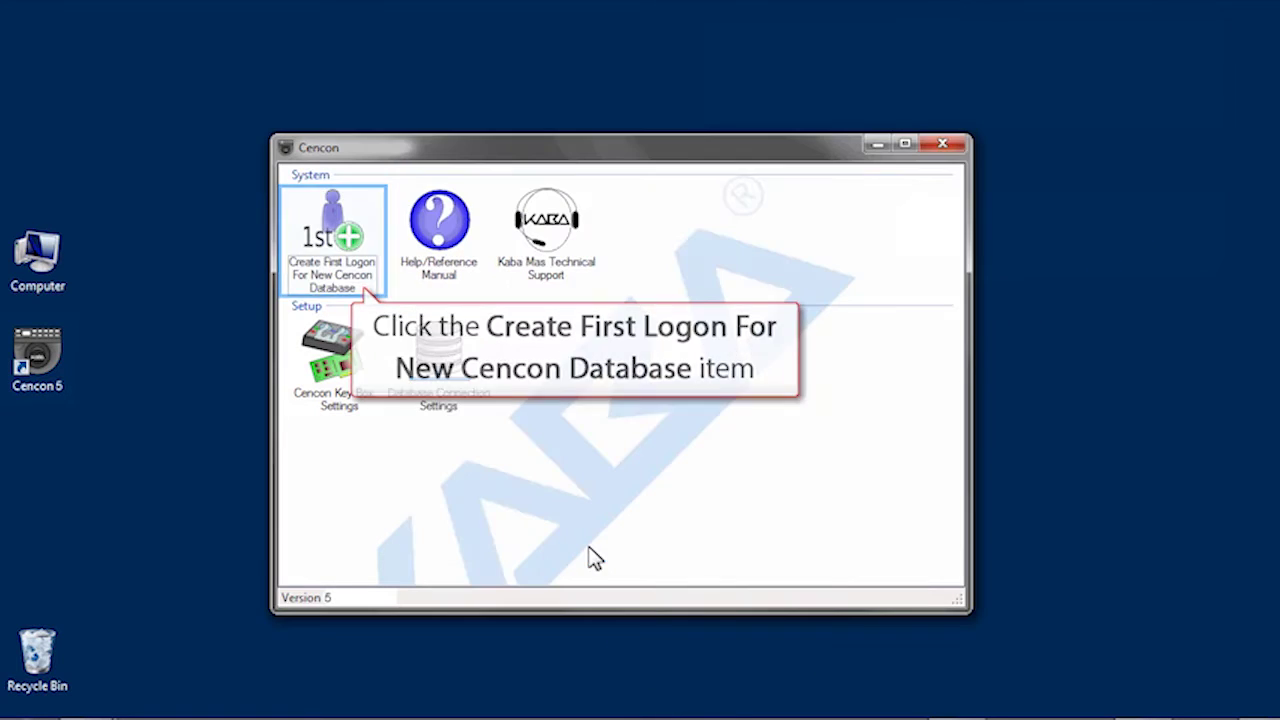
double_click(301, 232)
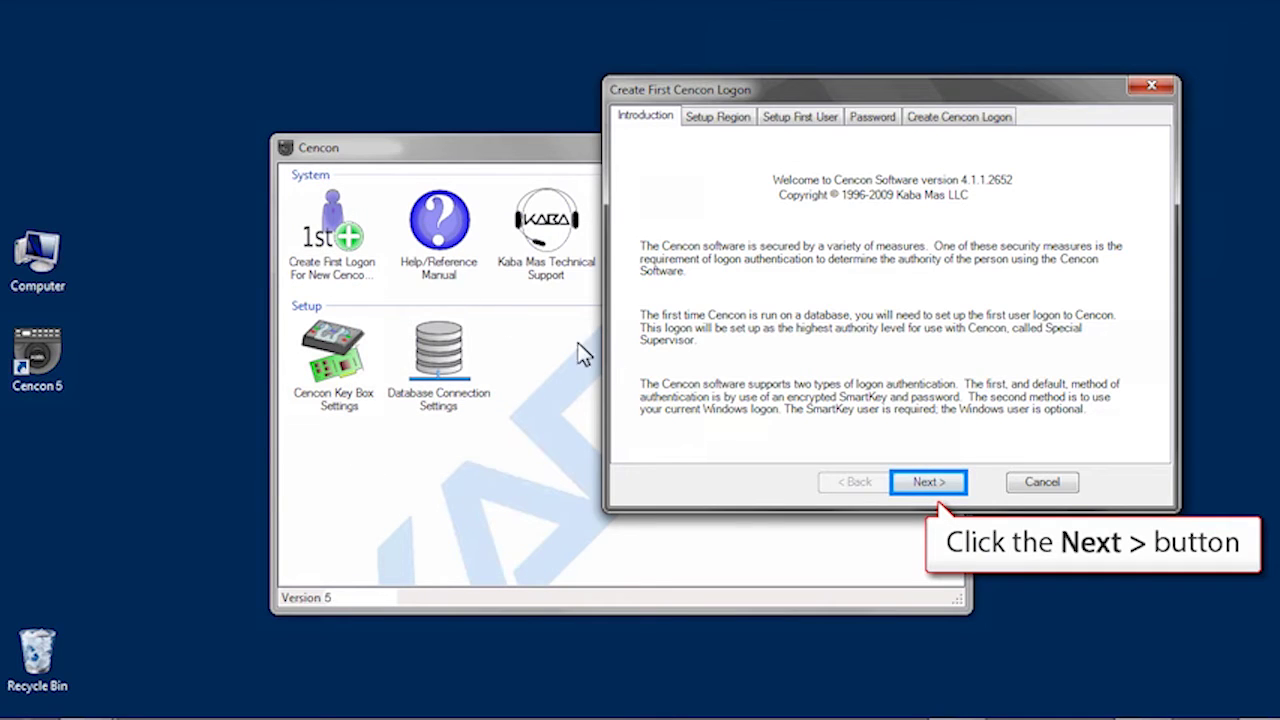
left_click(921, 480)
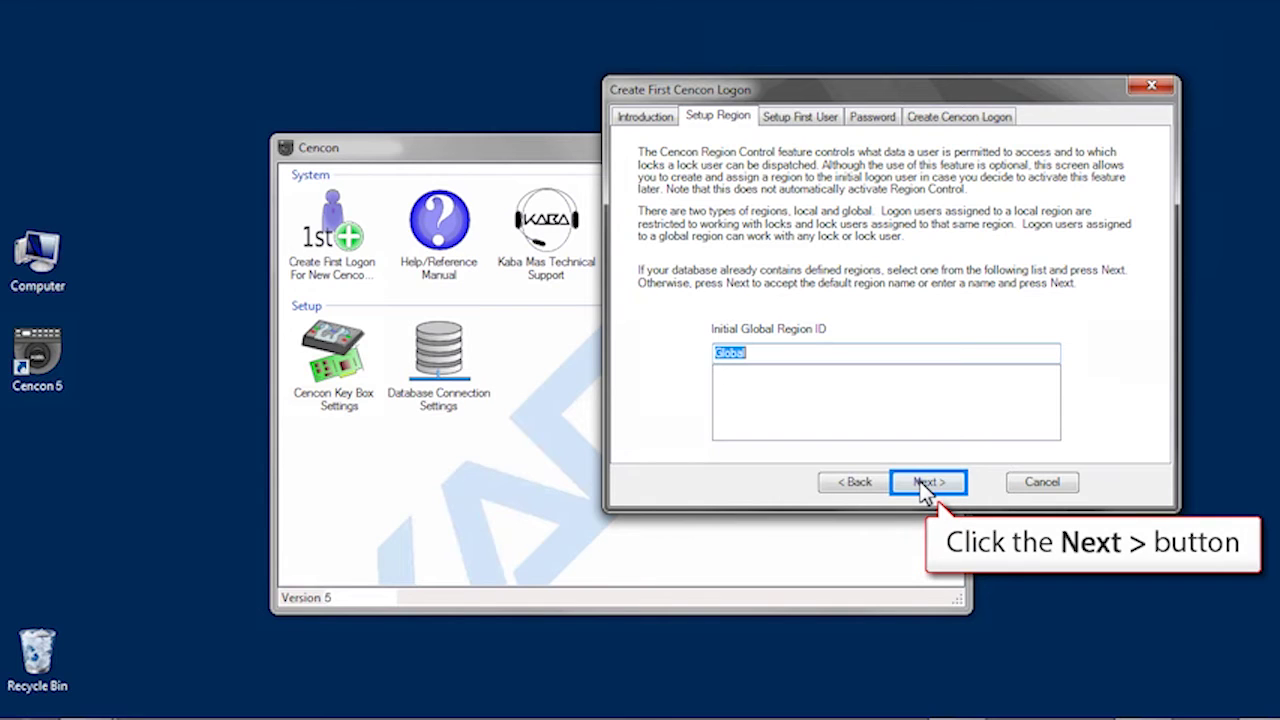
left_click(921, 482)
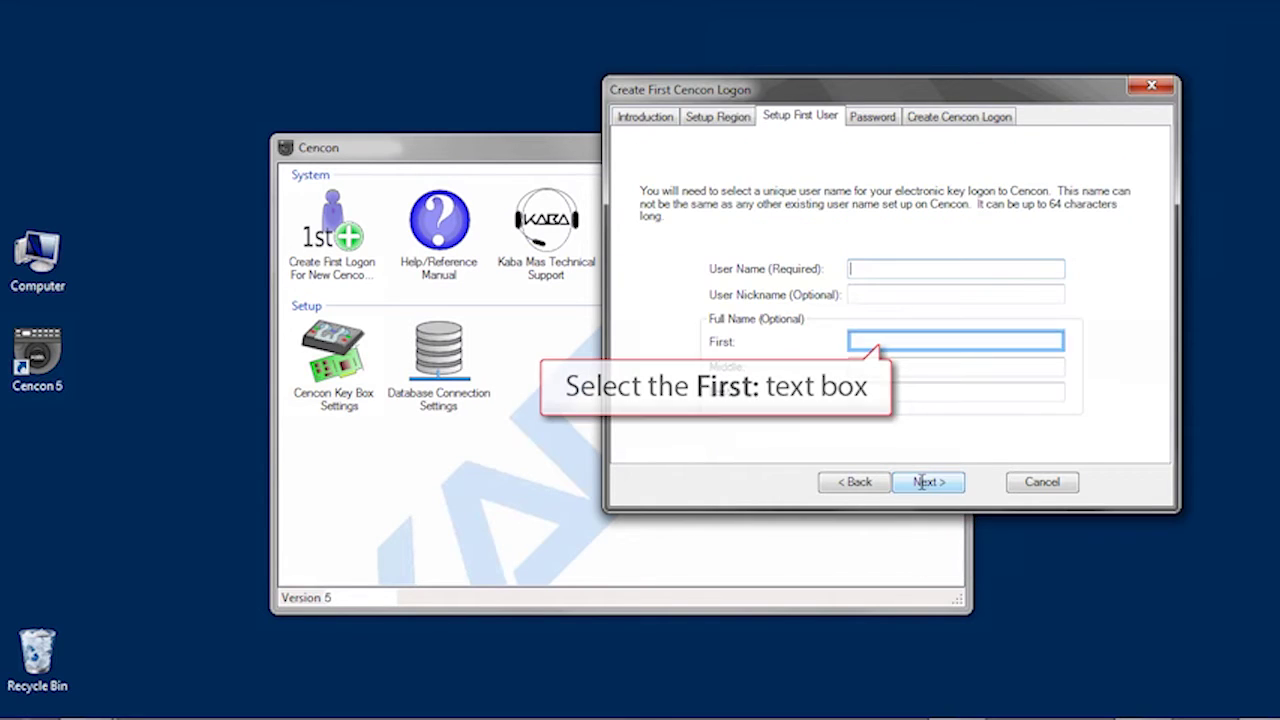
Step: Fill in the first user's first name, last name and required user name
left_click(917, 341)
type("John")
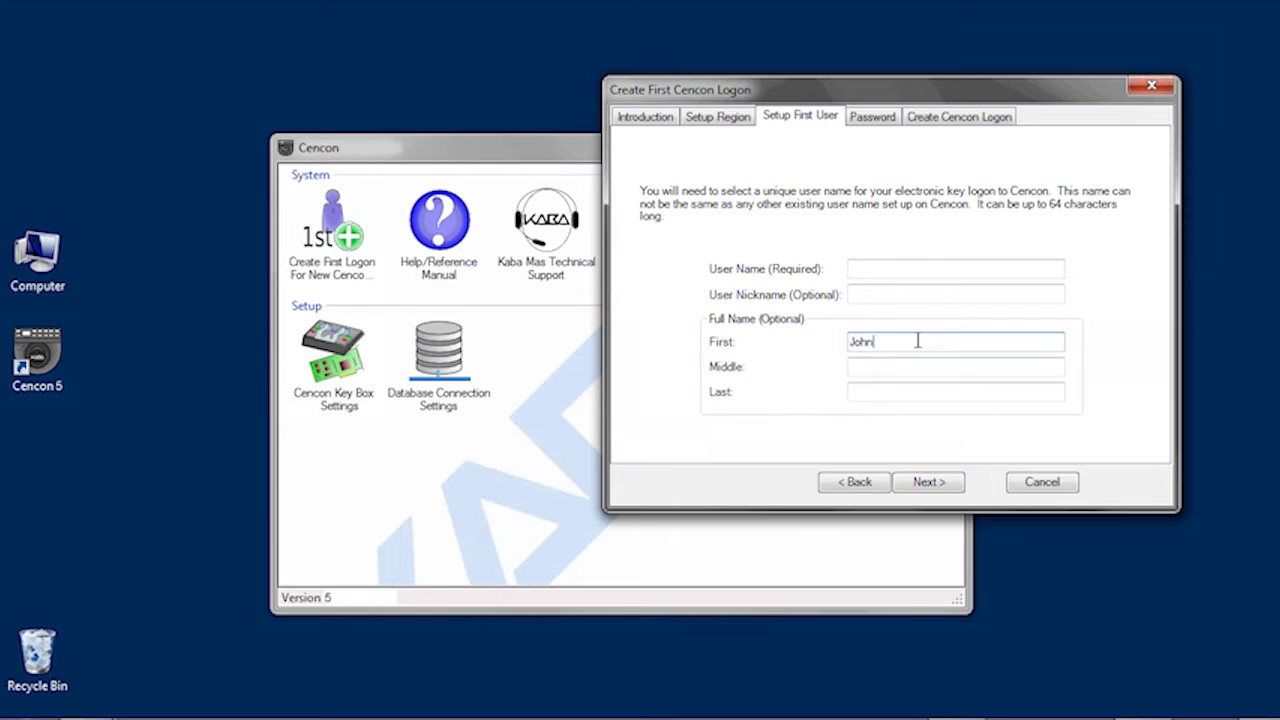
left_click(955, 392)
type("Doe")
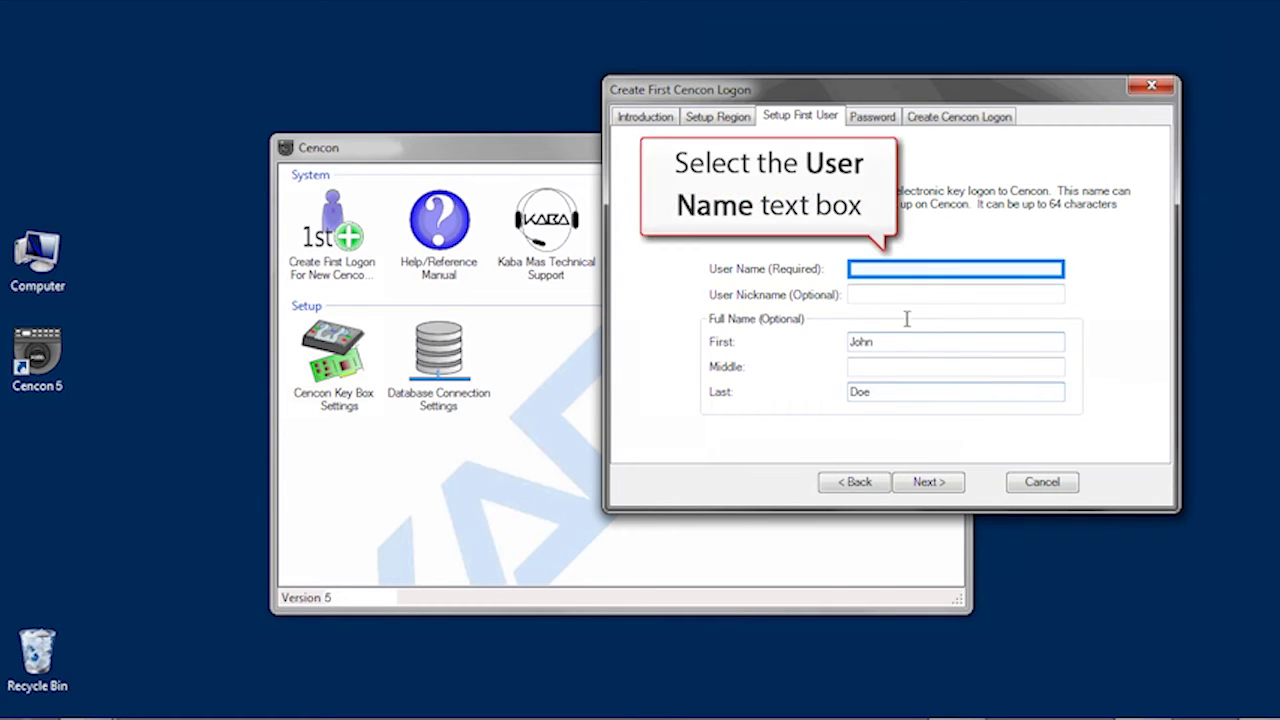
left_click(905, 268)
type("JohnDoe1234")
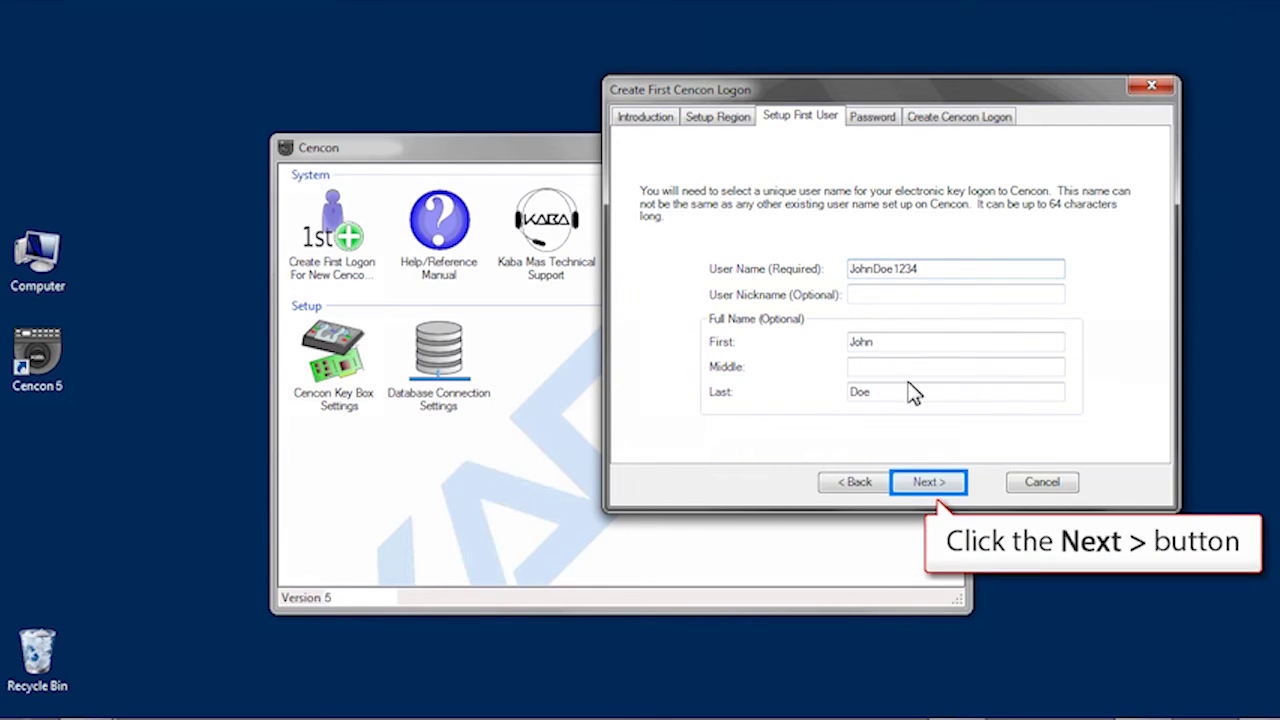
Step: Enter and confirm the first user's logon password
left_click(915, 483)
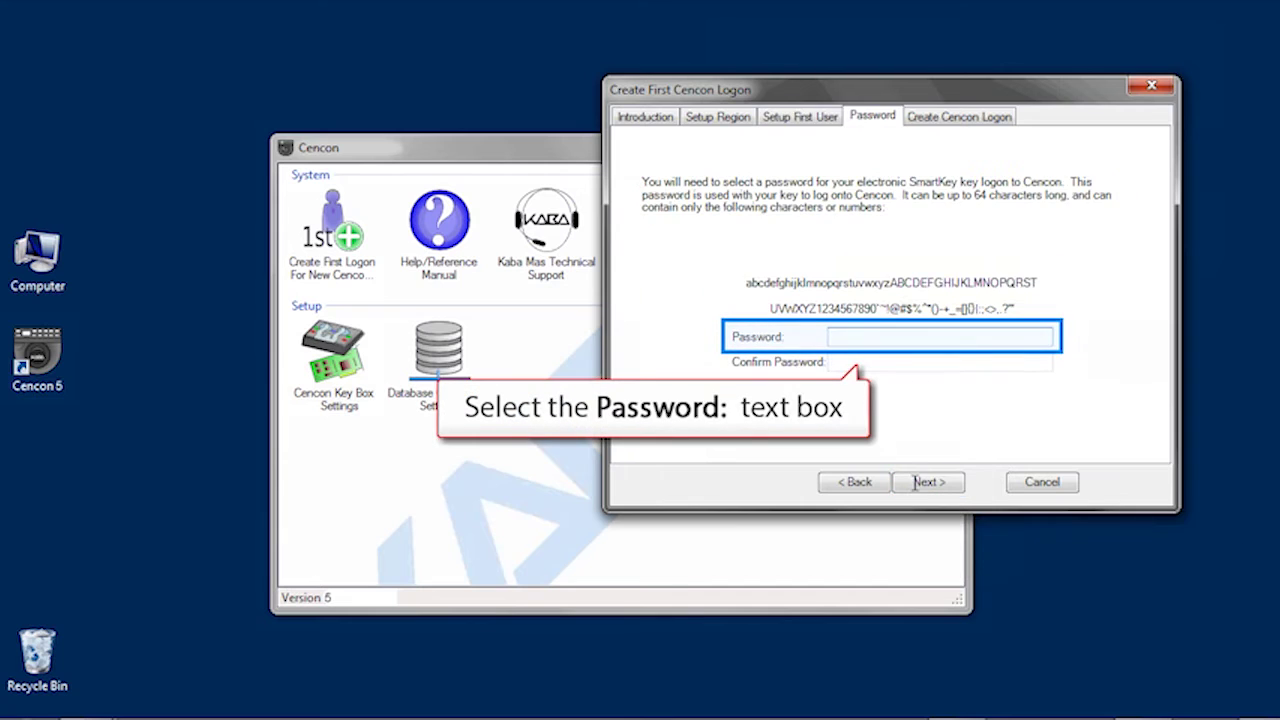
left_click(934, 337)
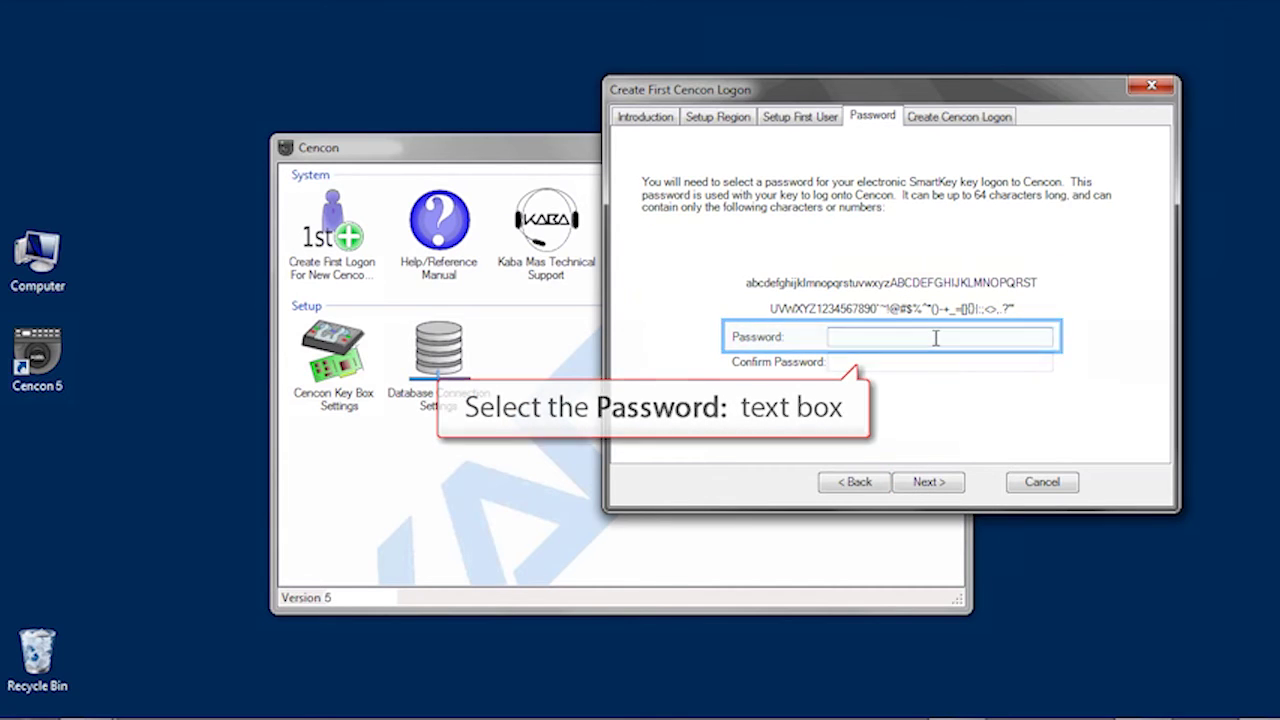
key("Tab")
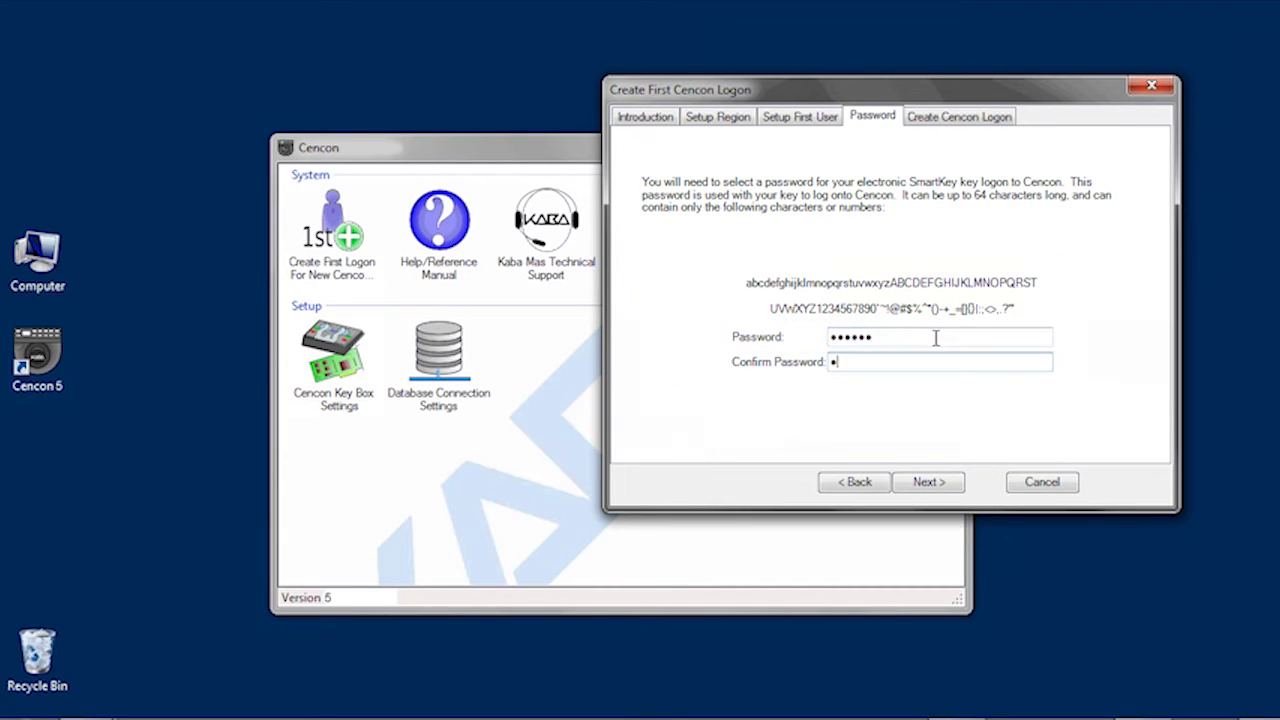
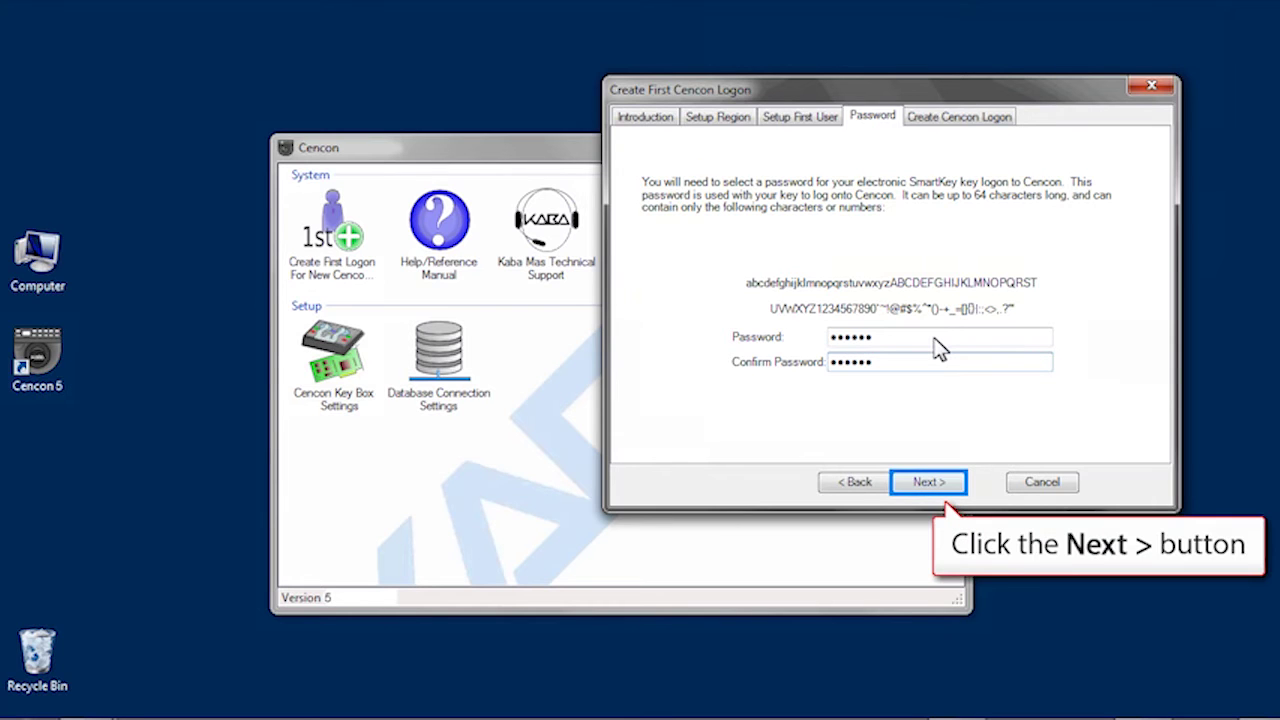
Step: Create the Special Supervisor logon key, finish the wizard, and accept the configuration settings
left_click(920, 486)
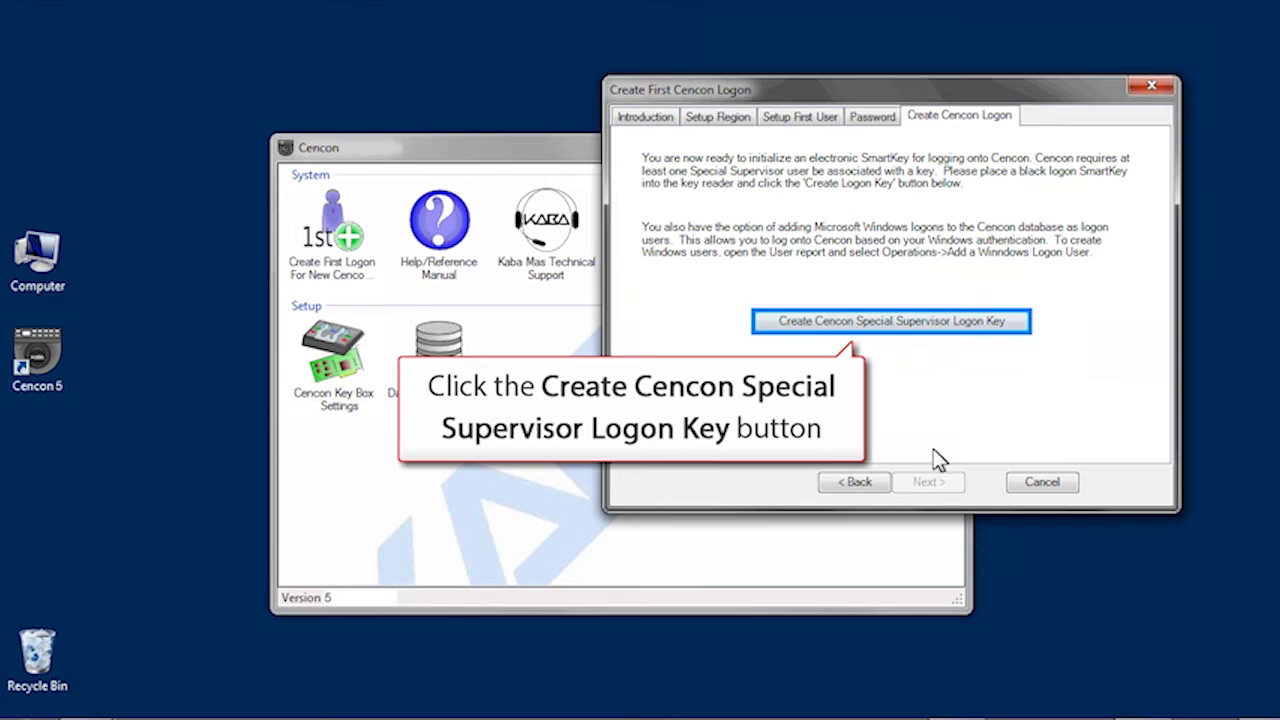
left_click(1012, 324)
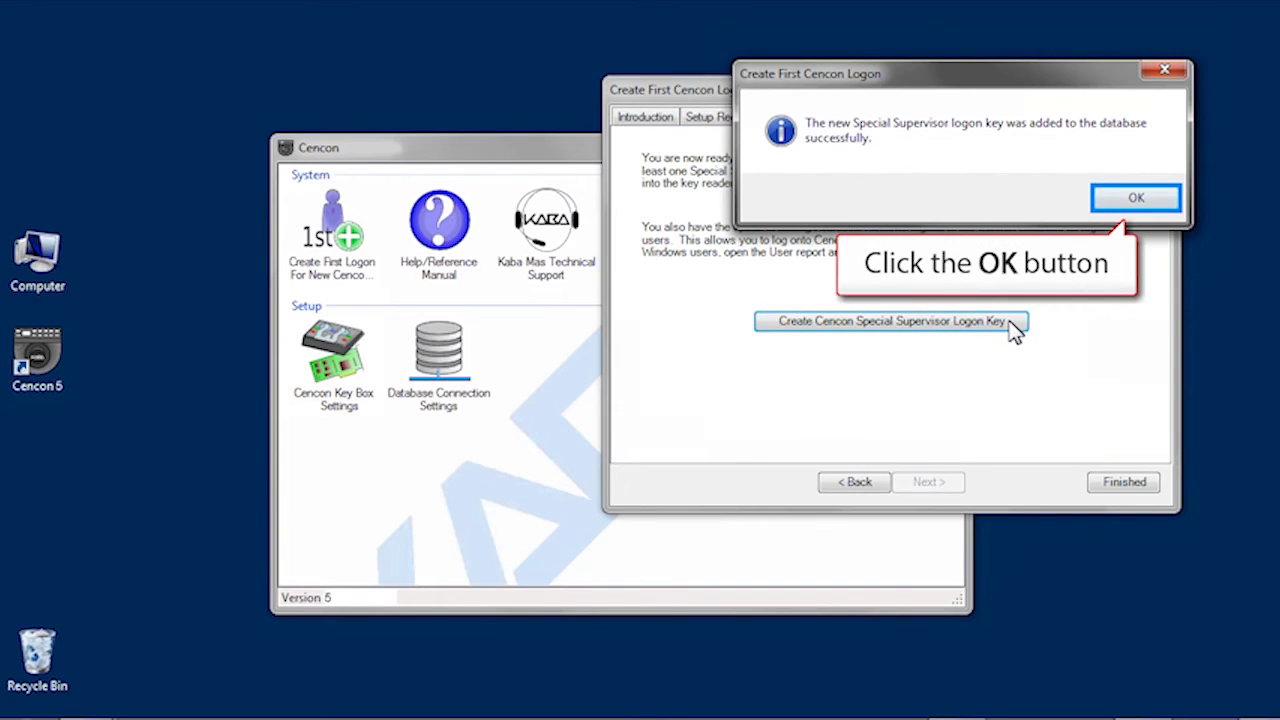
left_click(1150, 200)
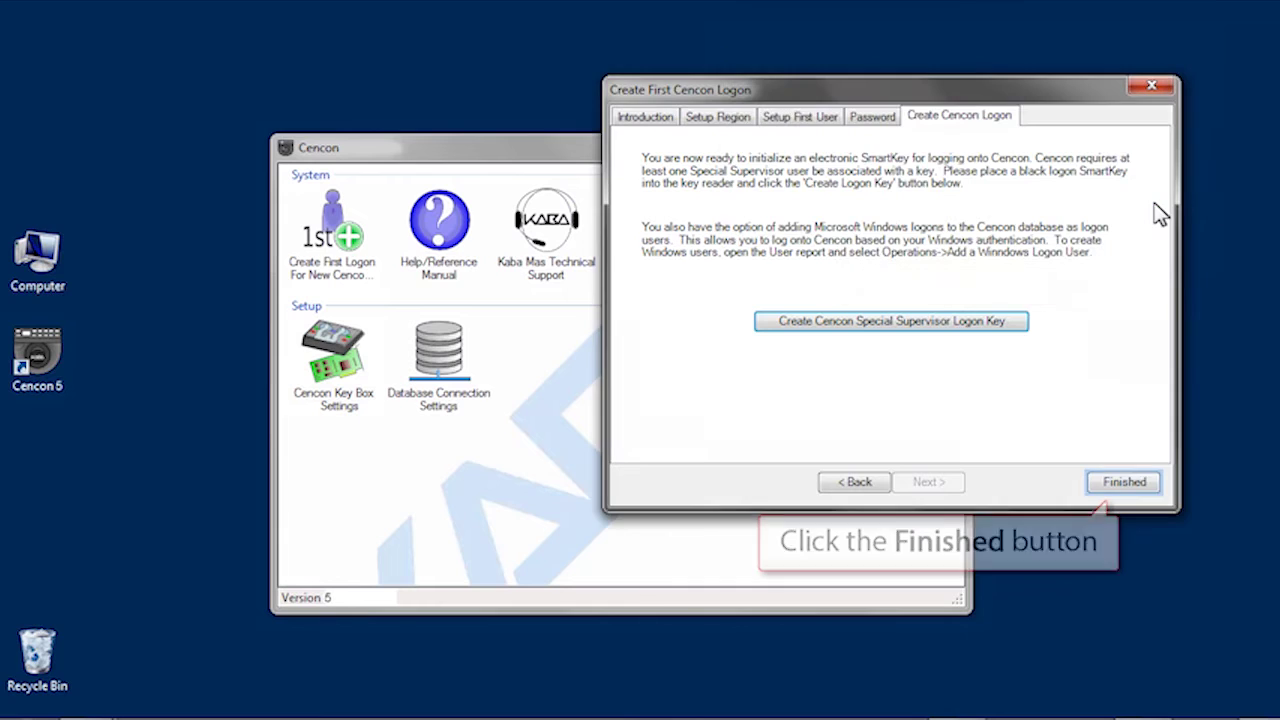
left_click(1128, 486)
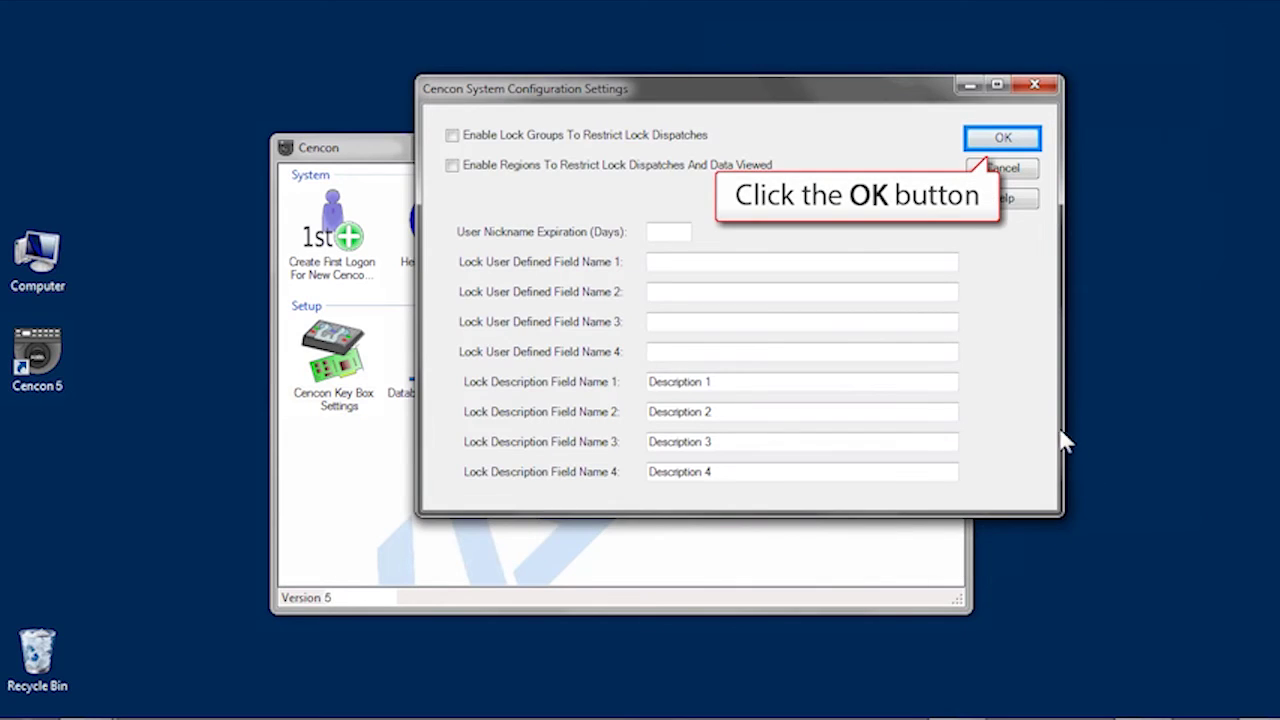
left_click(1022, 142)
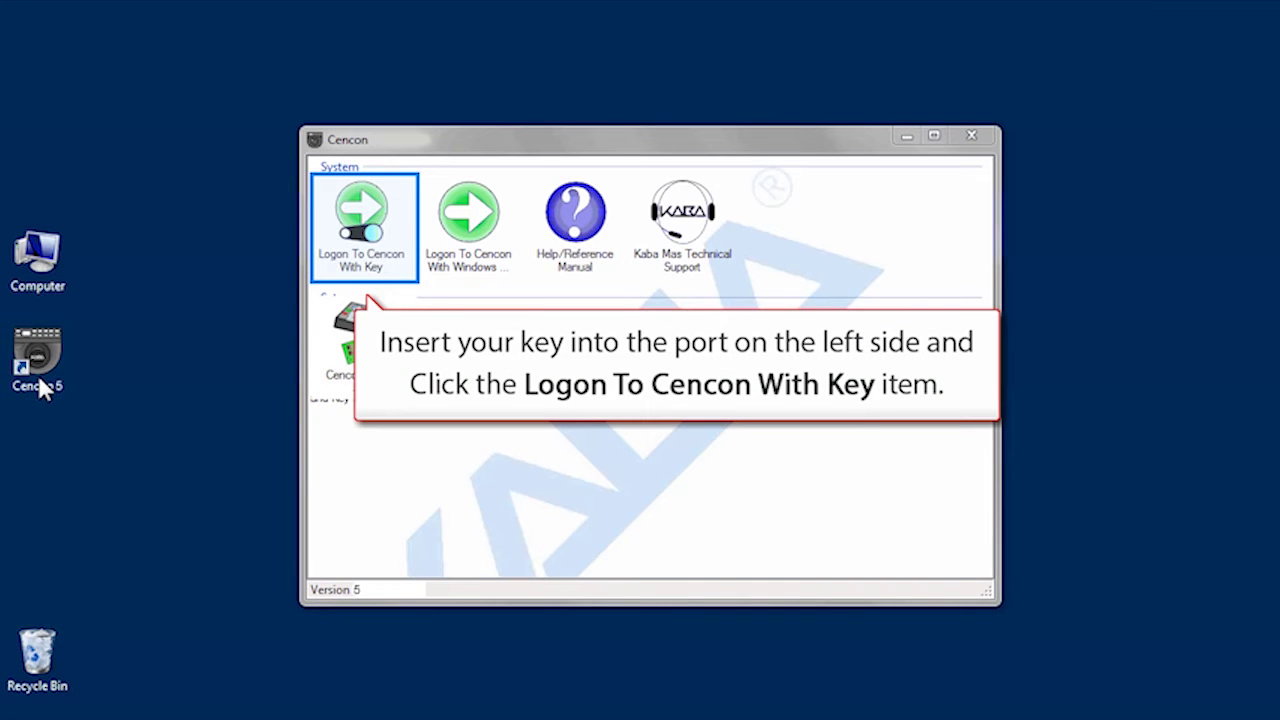
Step: Log on with the Special Supervisor key using the key's password and dismiss the logon notice
left_click(327, 222)
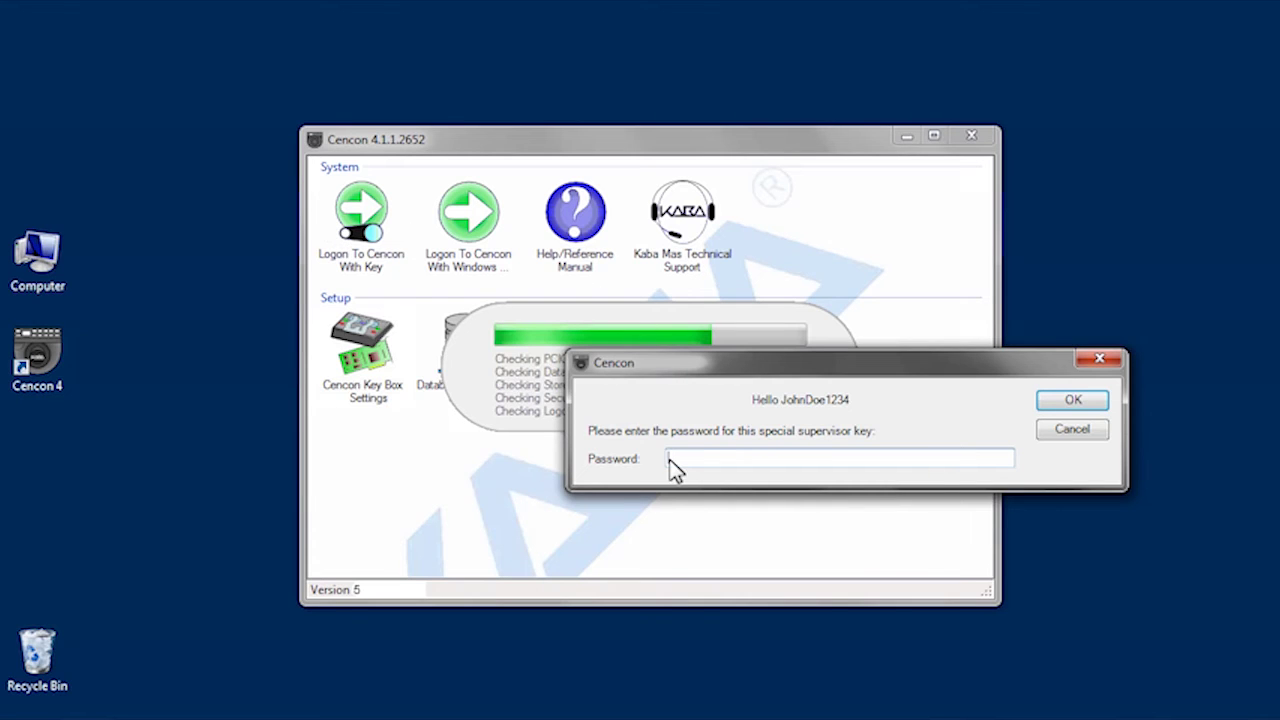
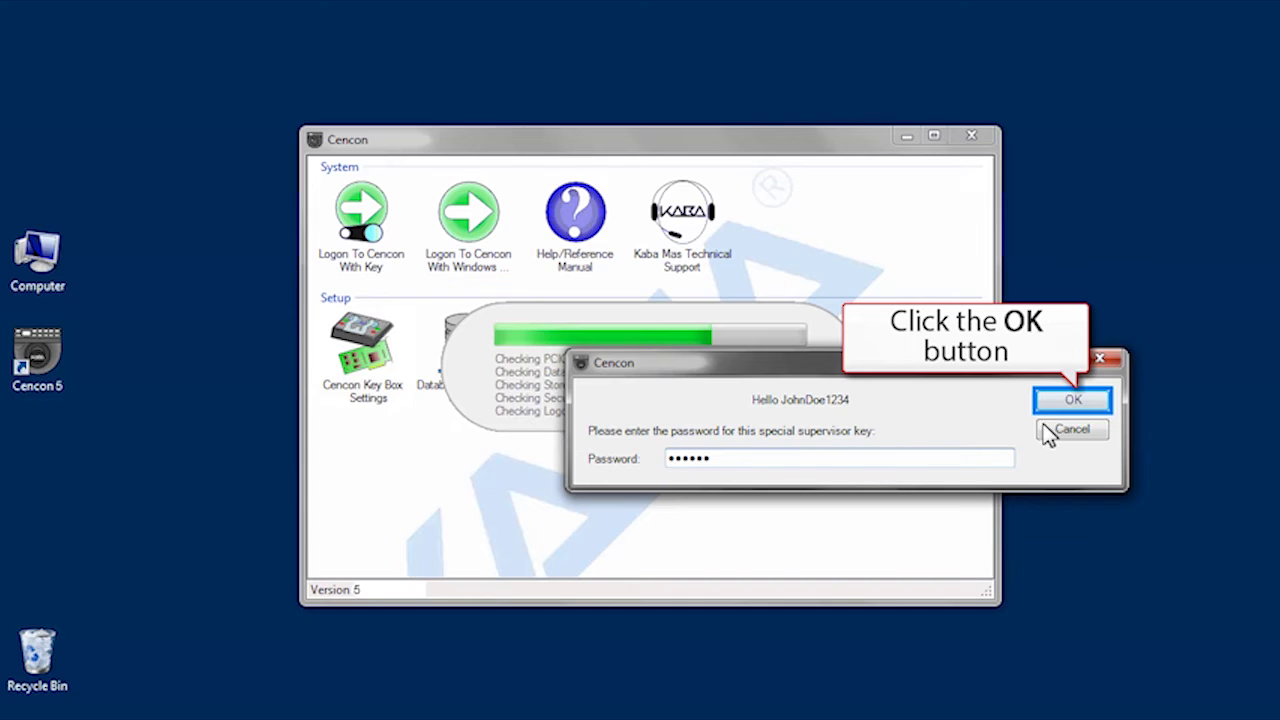
left_click(1072, 400)
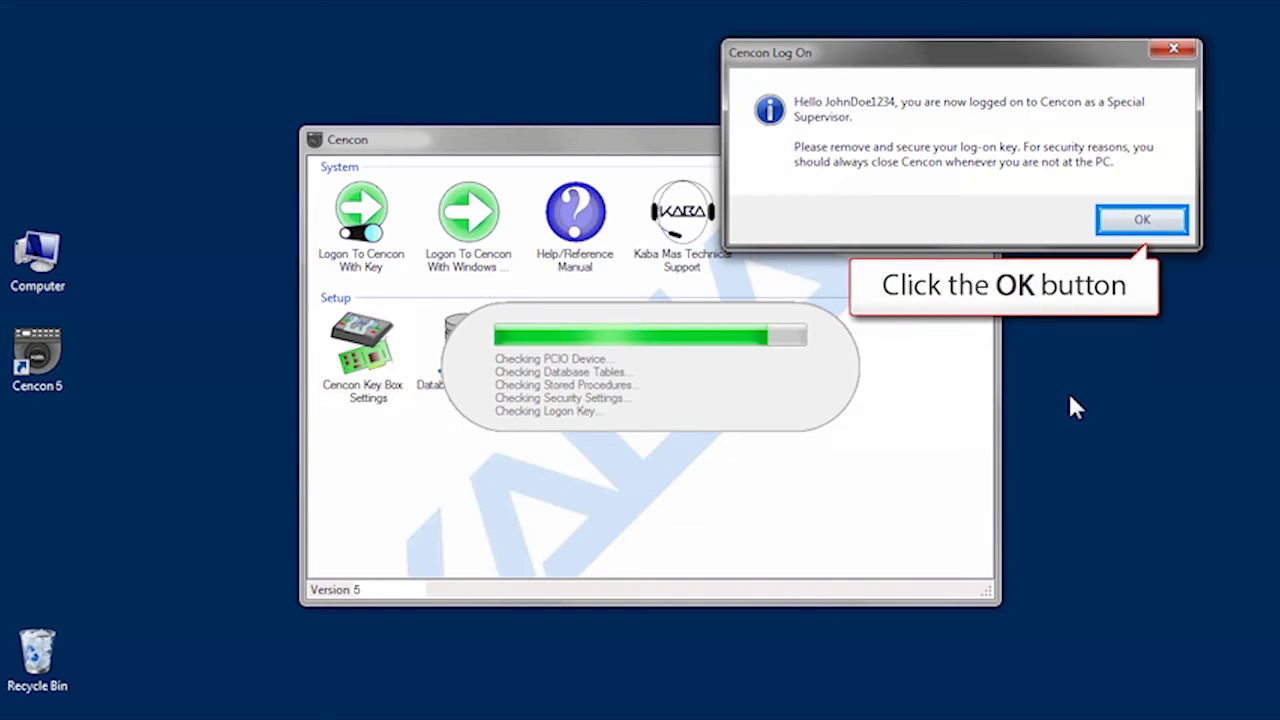
left_click(1174, 224)
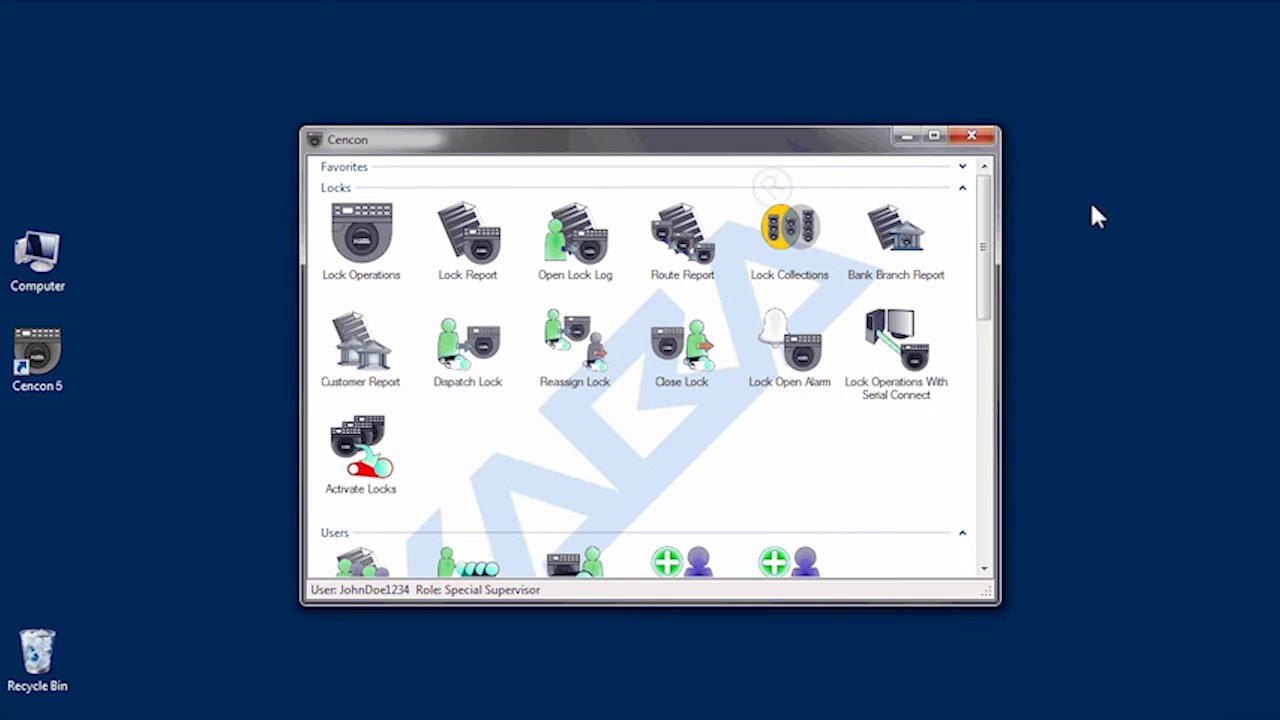
mouse_move(985, 197)
left_mouse_down()
mouse_move(986, 543)
mouse_move(985, 285)
left_mouse_up()
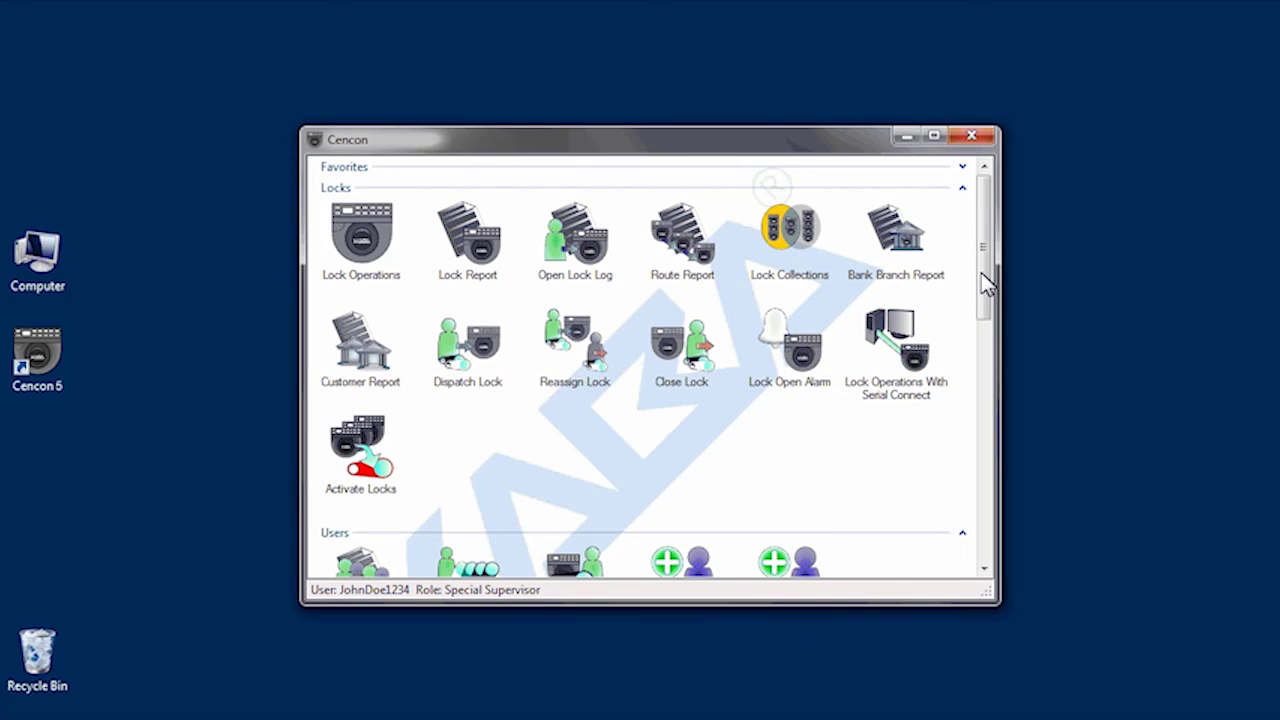